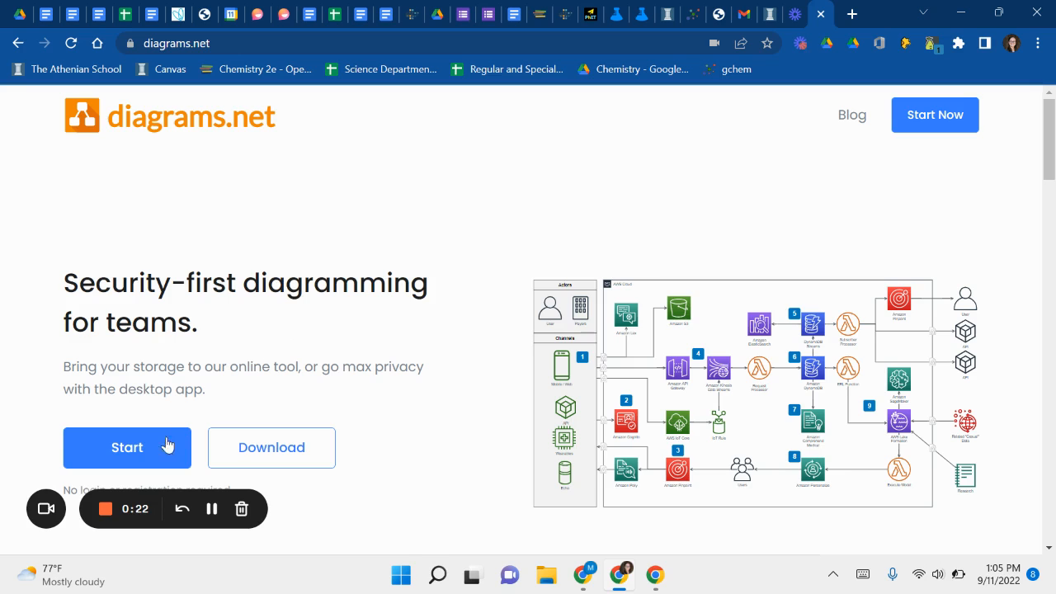
# Step: Start the online editor and create a blank diagram in the root folder of Google Drive
pyautogui.click(153, 447)
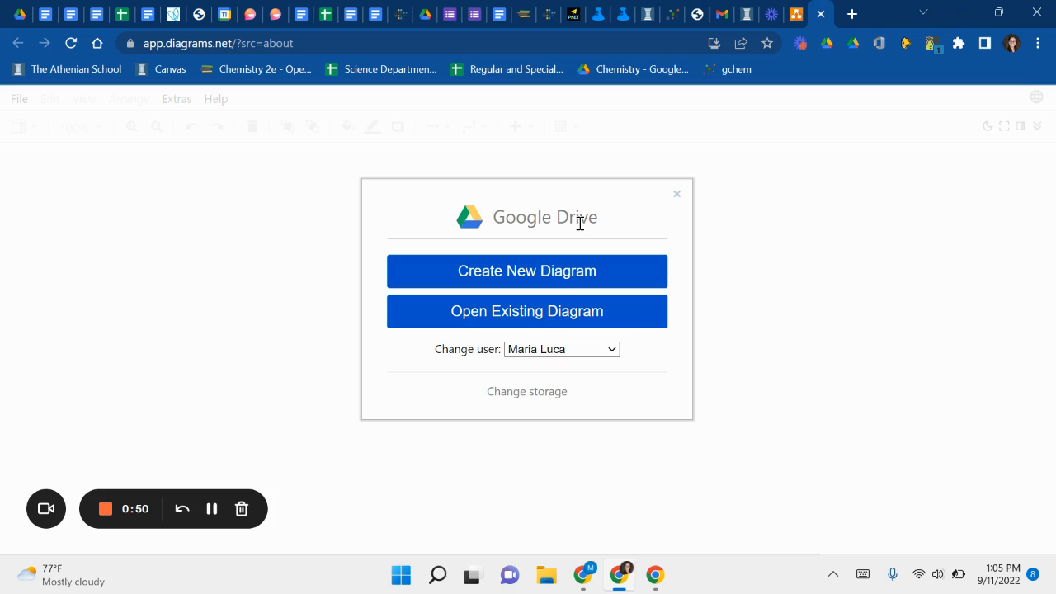
pyautogui.click(548, 273)
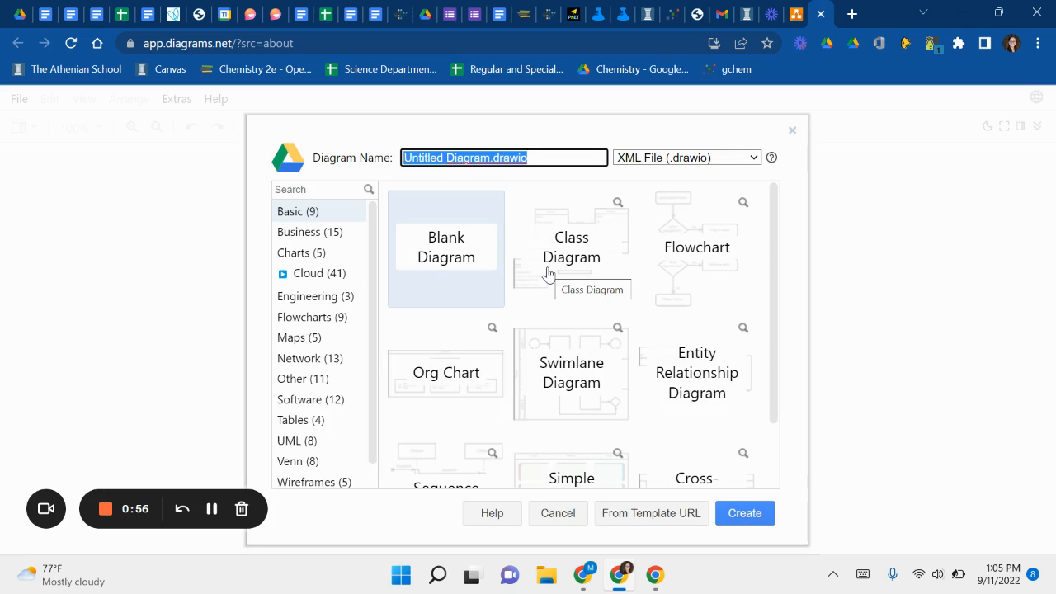
pyautogui.click(465, 258)
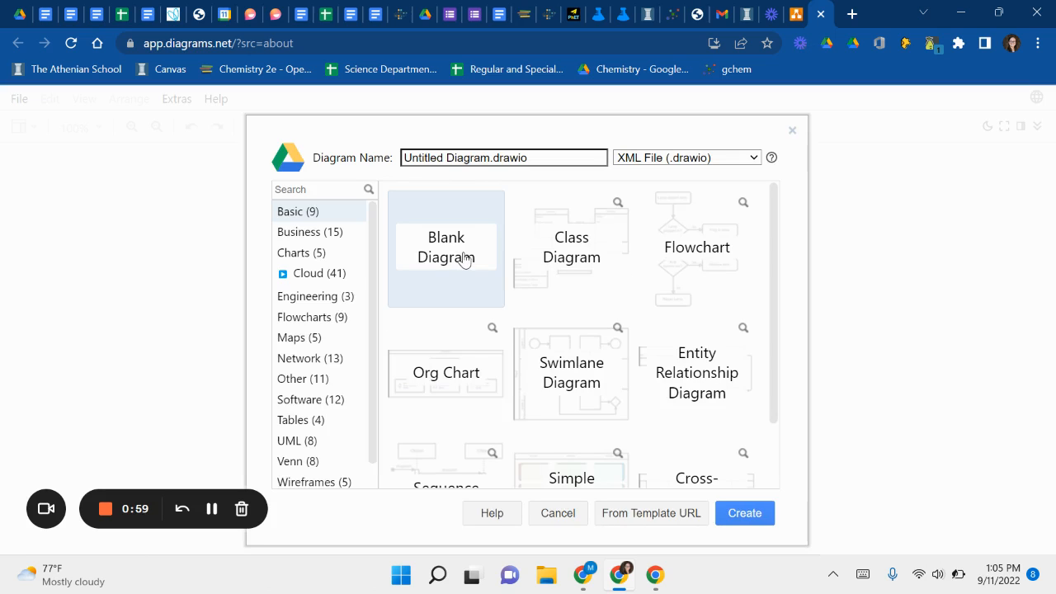
pyautogui.click(744, 513)
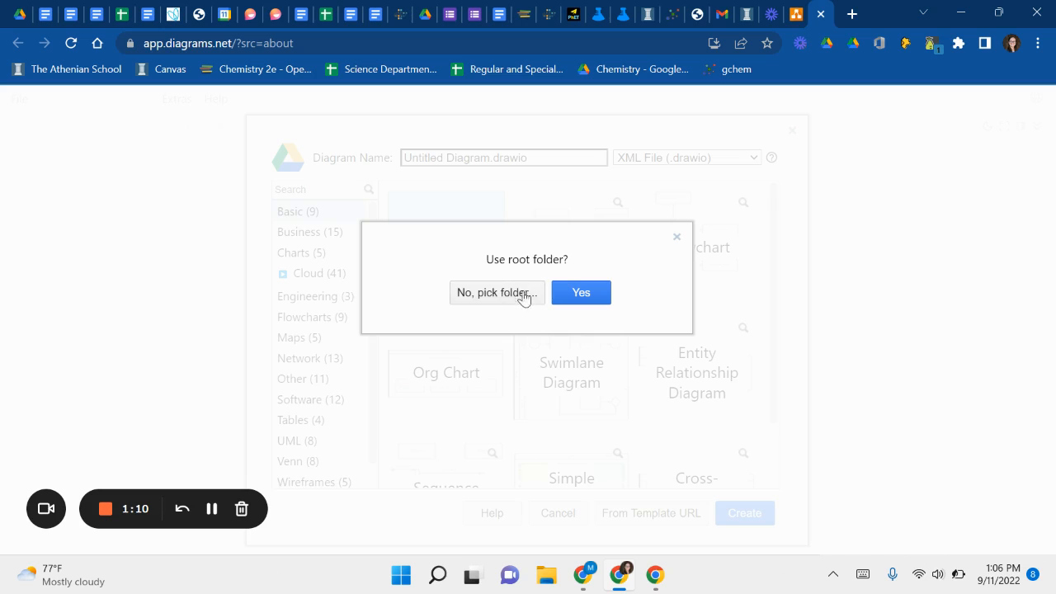
pyautogui.click(582, 294)
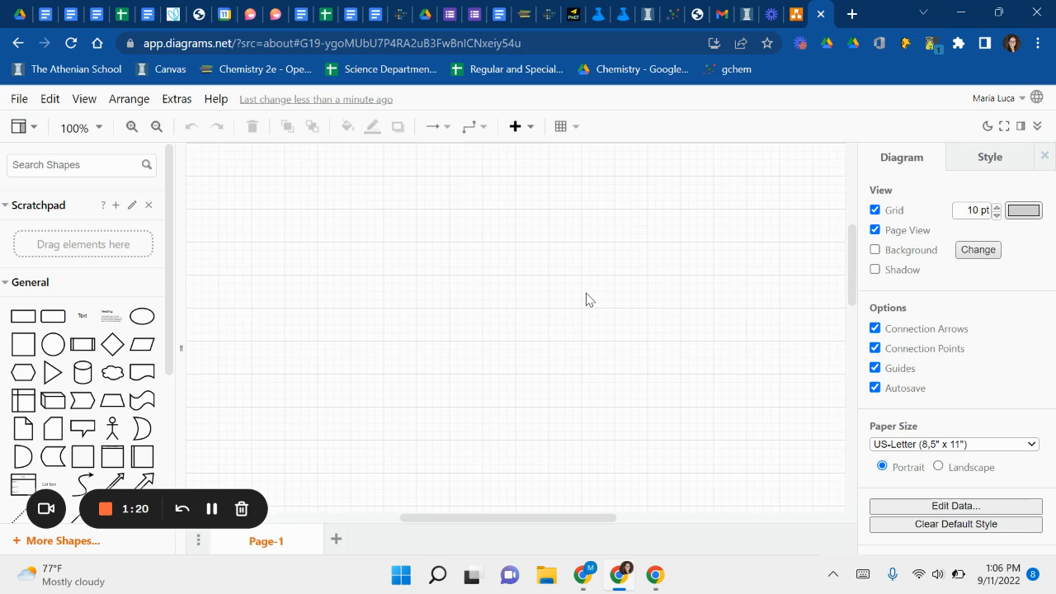
# Step: Share the diagram with the first two suggested colleagues as editors and send them the invitation
pyautogui.click(19, 100)
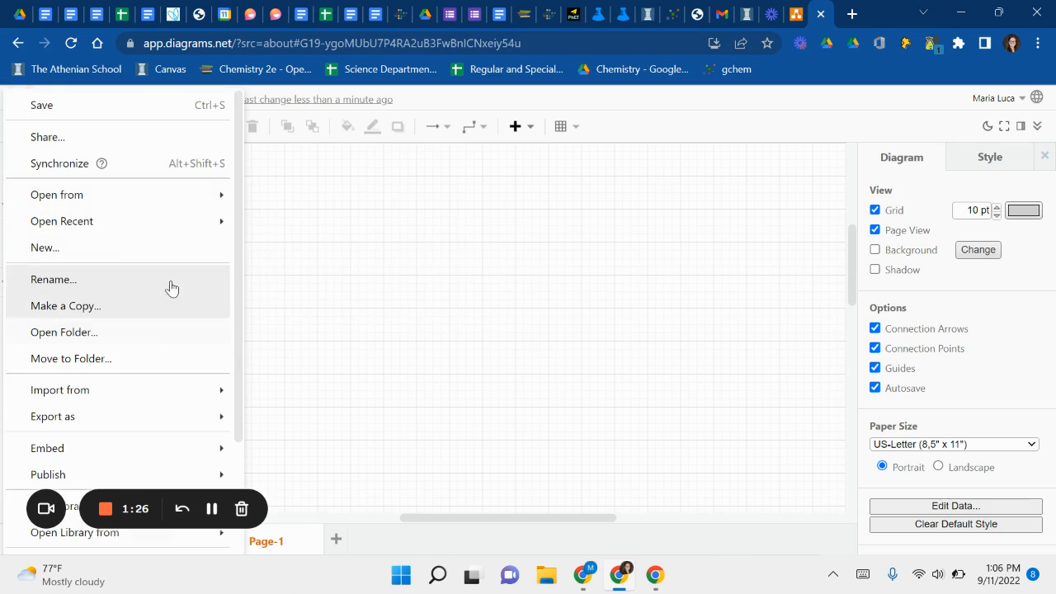
pyautogui.click(171, 139)
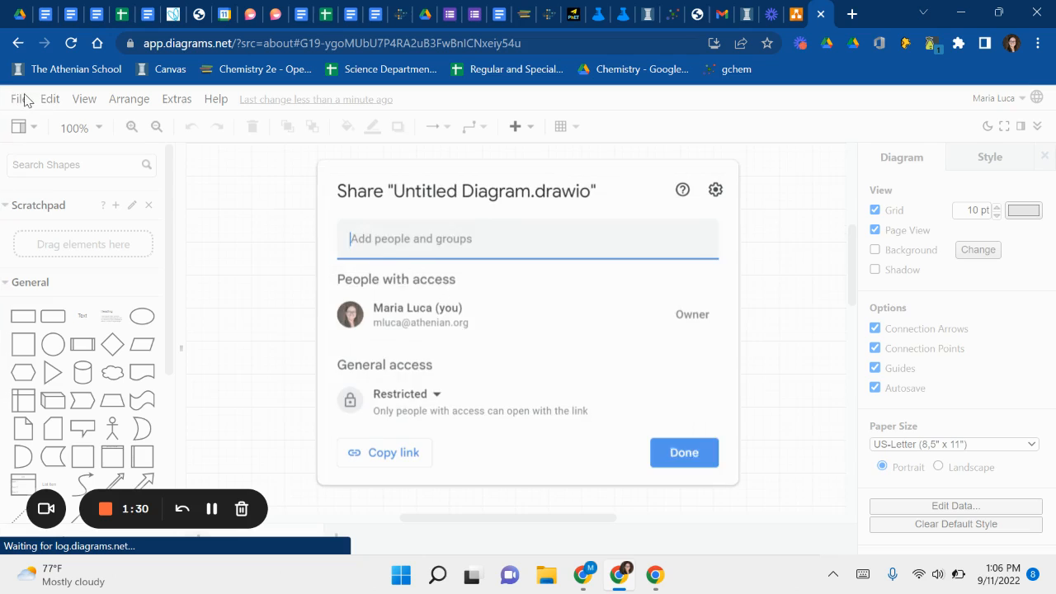
pyautogui.click(444, 228)
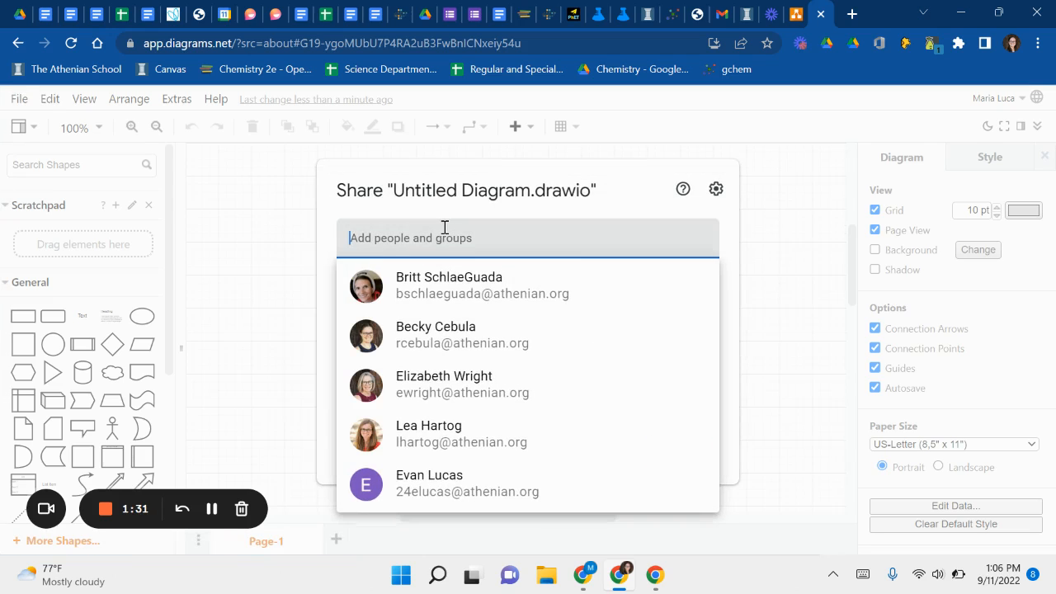
pyautogui.click(448, 295)
pyautogui.click(499, 256)
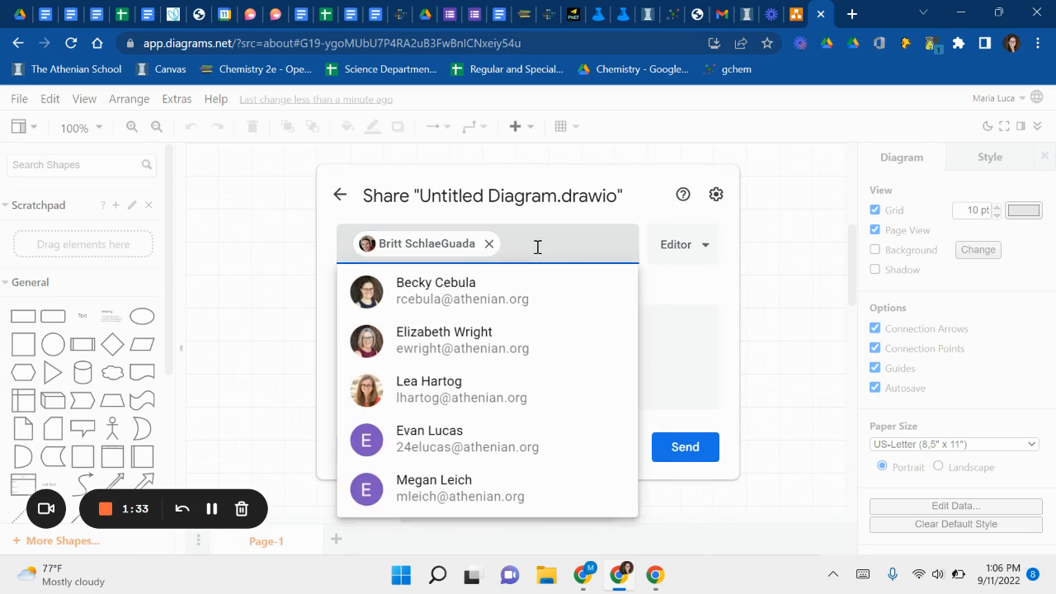
pyautogui.click(512, 300)
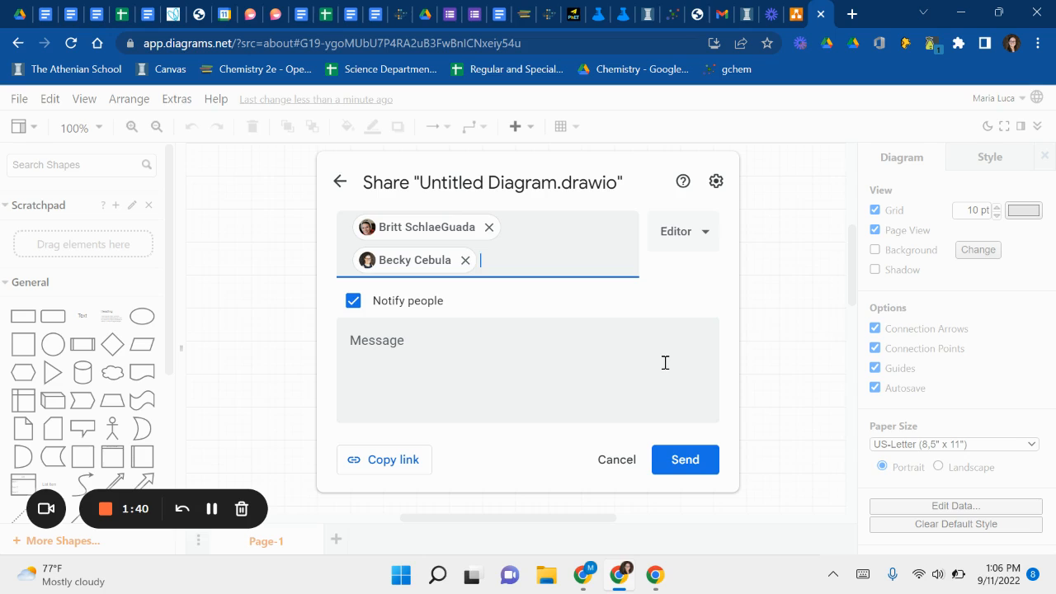
pyautogui.click(682, 460)
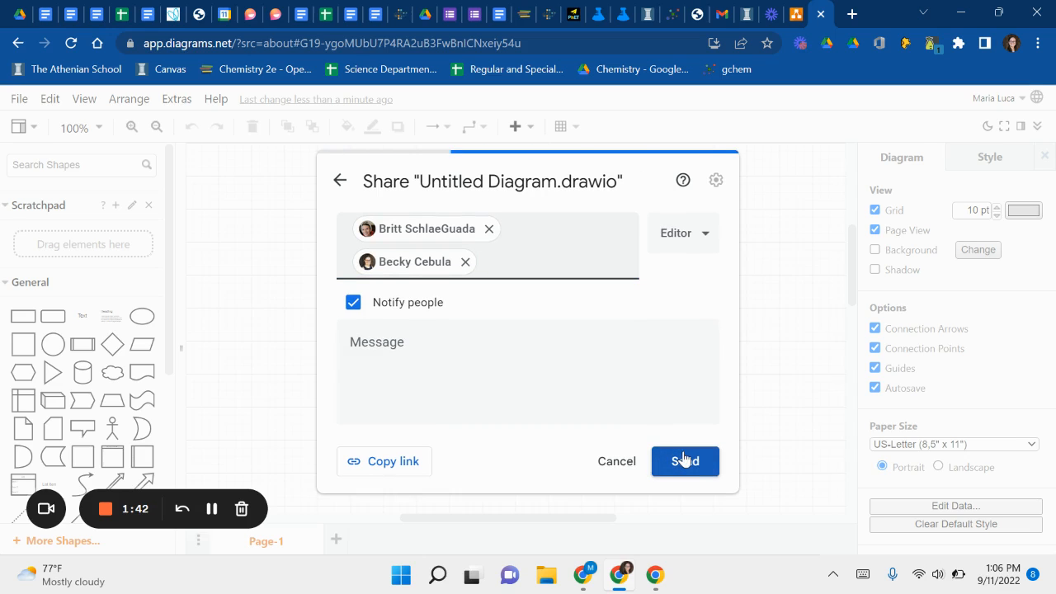
# Step: Rename the diagram as MyFirstFlowchart, keeping the XML File (.drawio) type
pyautogui.click(18, 99)
pyautogui.click(114, 280)
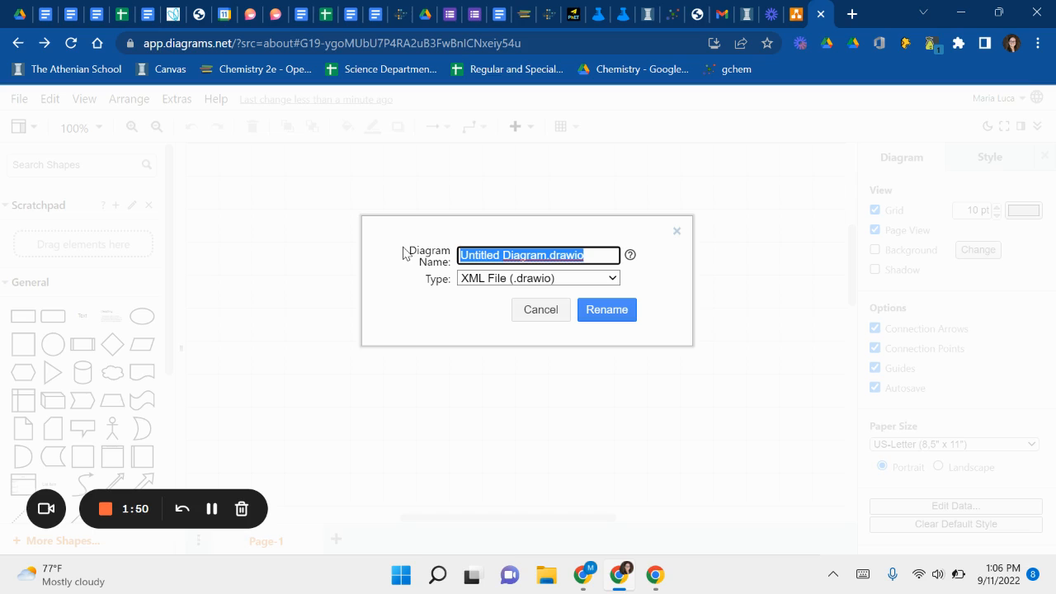
pyautogui.write('MyFi')
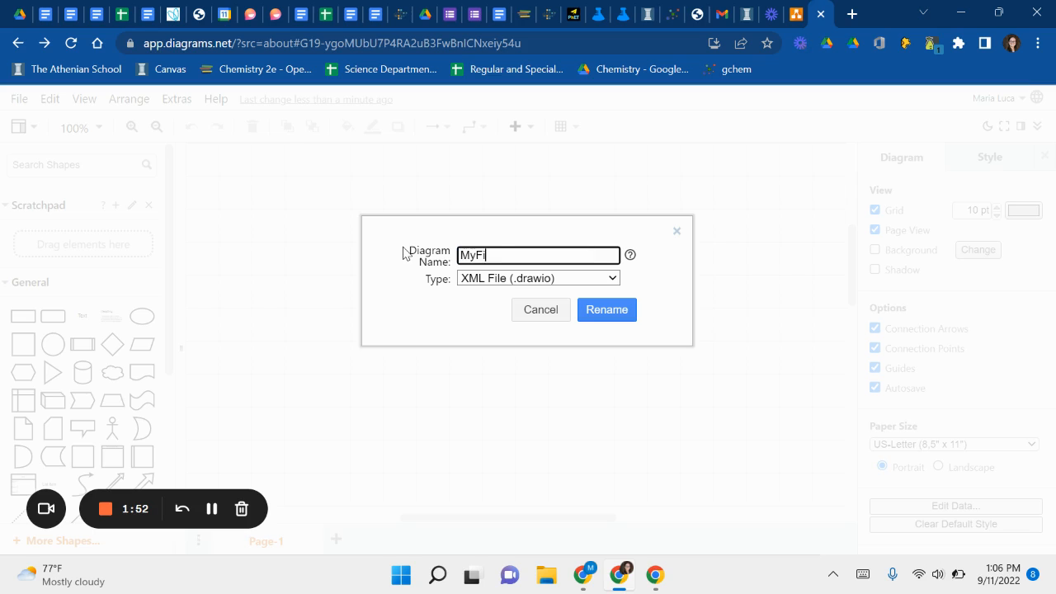
pyautogui.write('rstFlowchart')
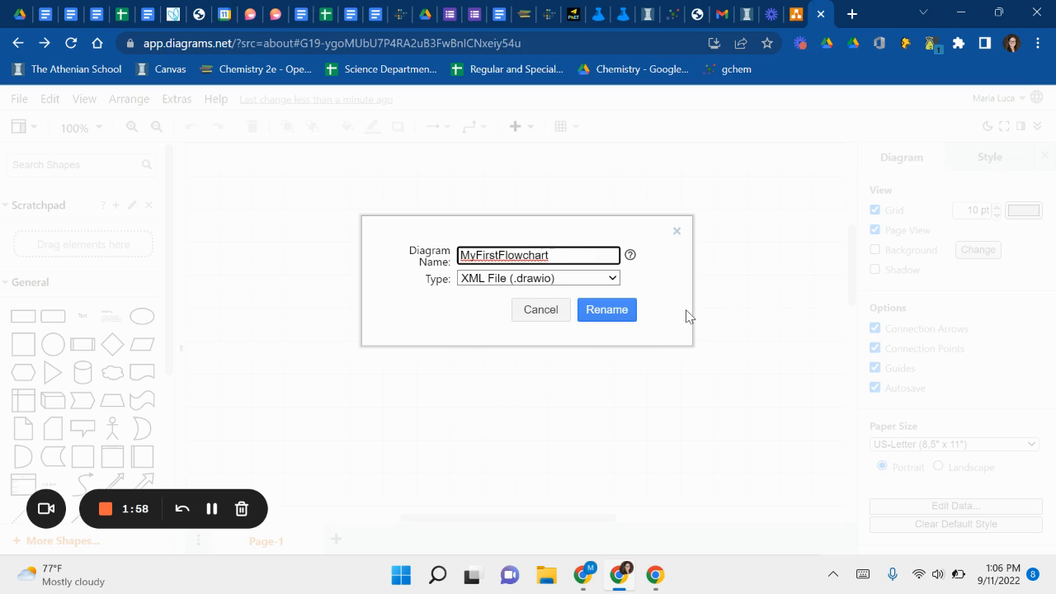
pyautogui.click(608, 312)
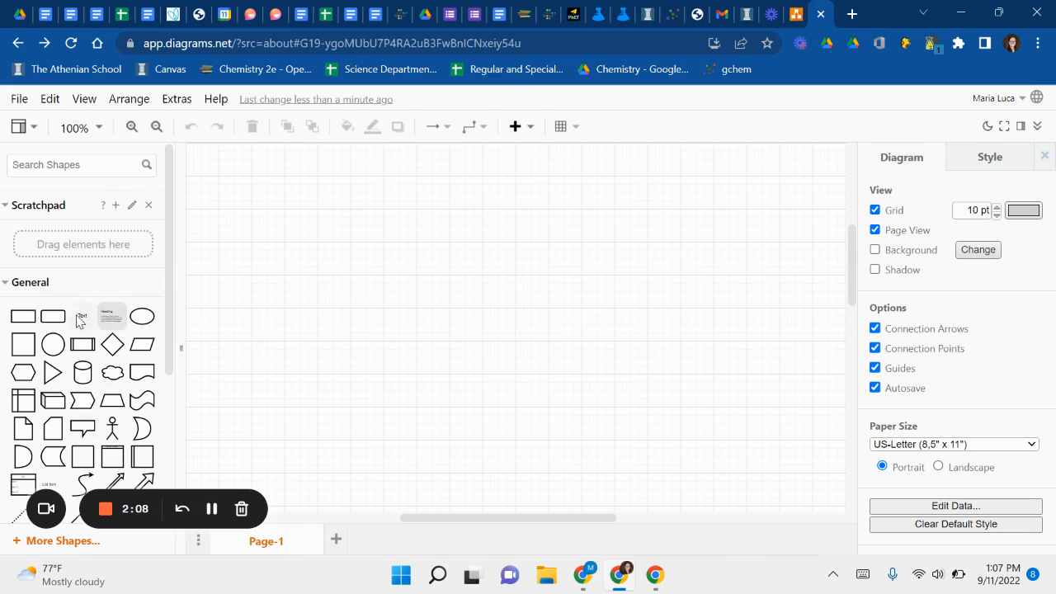
# Step: Add a rectangle labelled "This the first step" and place it near the top edge of the page
pyautogui.click(22, 318)
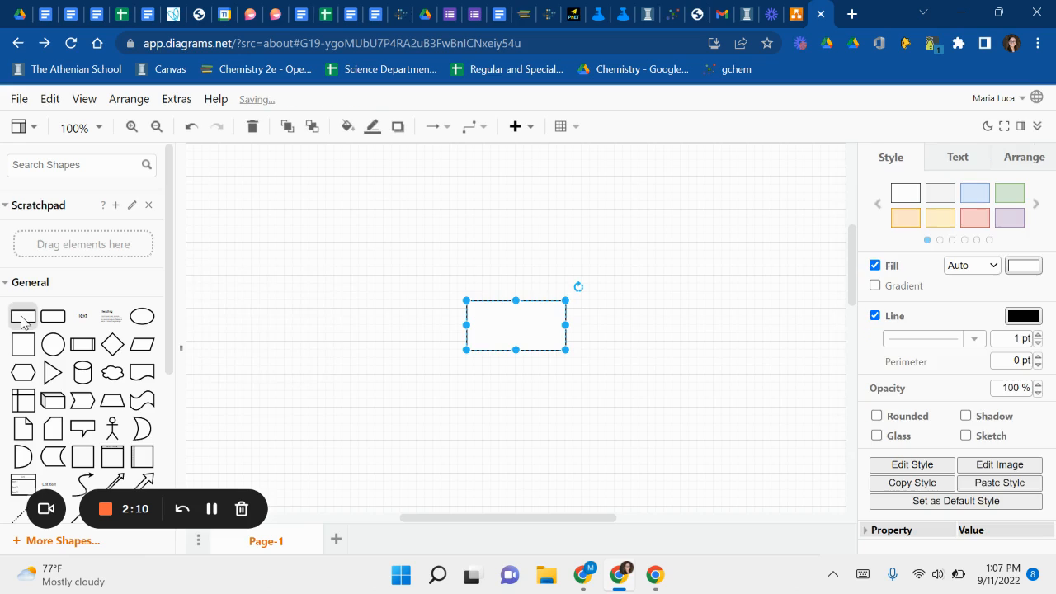
pyautogui.doubleClick(505, 322)
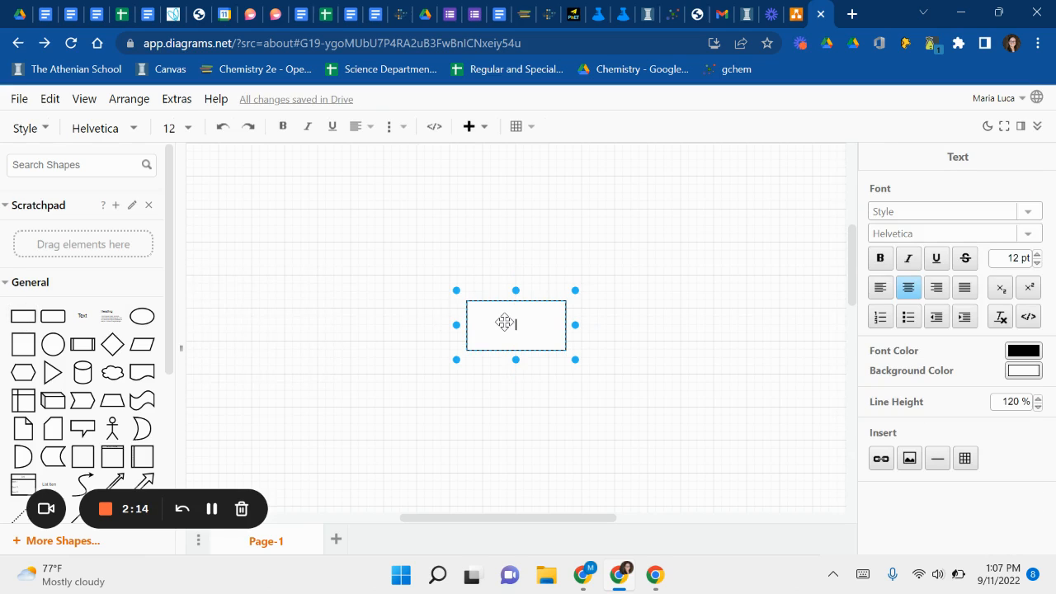
pyautogui.write('This the first step')
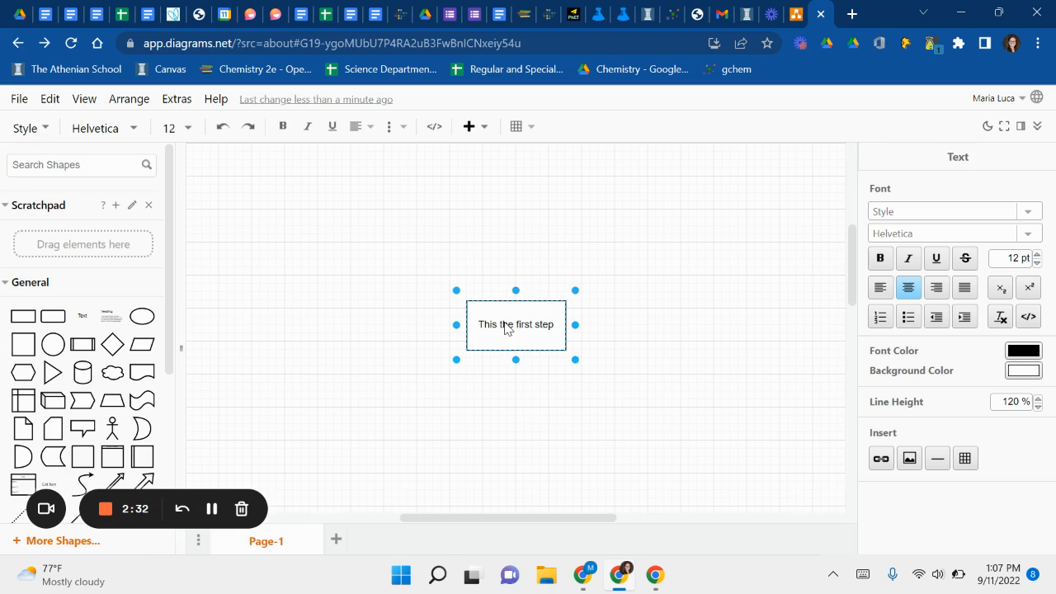
pyautogui.moveTo(538, 308); pyautogui.dragTo(544, 168)
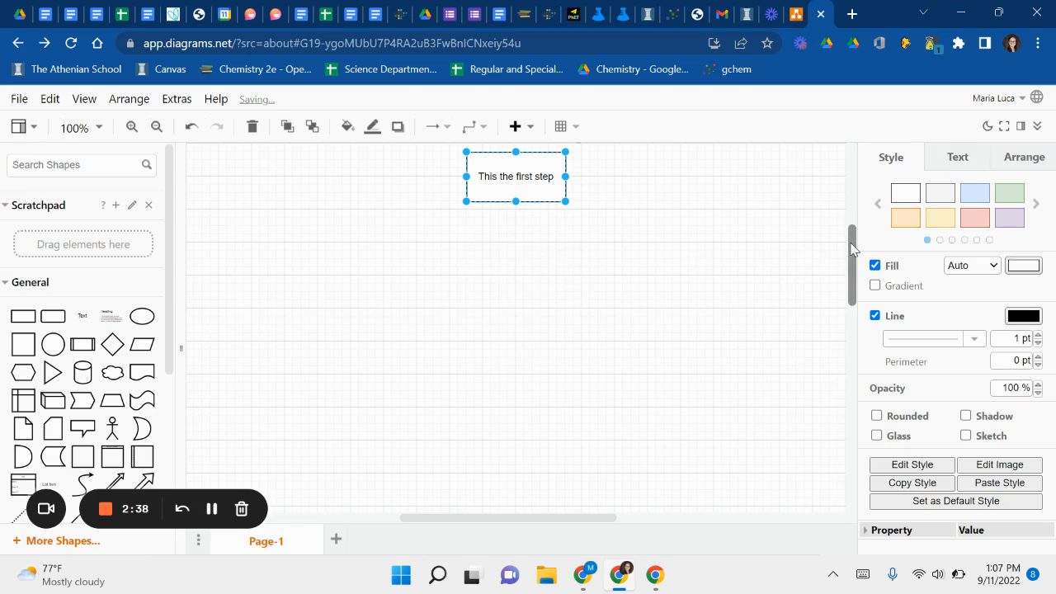
pyautogui.moveTo(852, 250)
pyautogui.mouseDown()
pyautogui.moveTo(841, 384)
pyautogui.moveTo(856, 207)
pyautogui.moveTo(834, 318)
pyautogui.moveTo(844, 376)
pyautogui.moveTo(854, 229)
pyautogui.mouseUp()
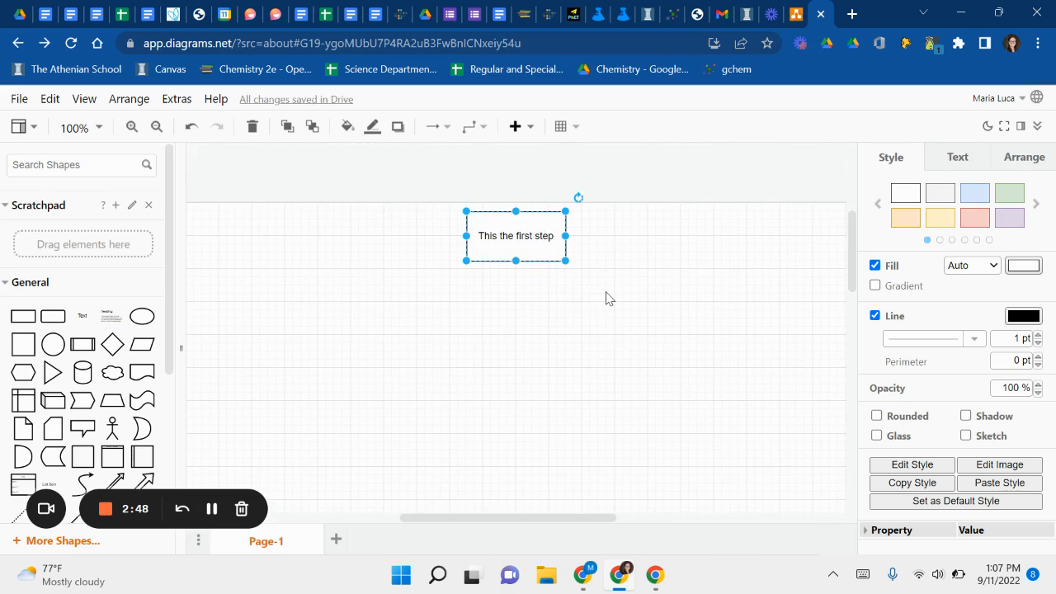
# Step: Add a circle below the rectangle and label it "The second step"
pyautogui.moveTo(56, 348)
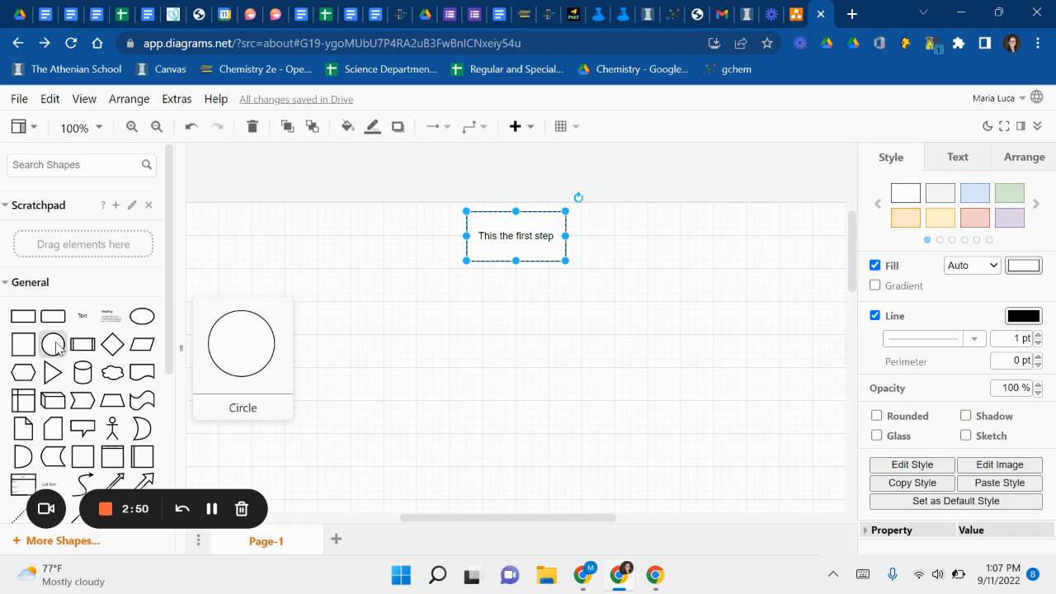
pyautogui.click(55, 346)
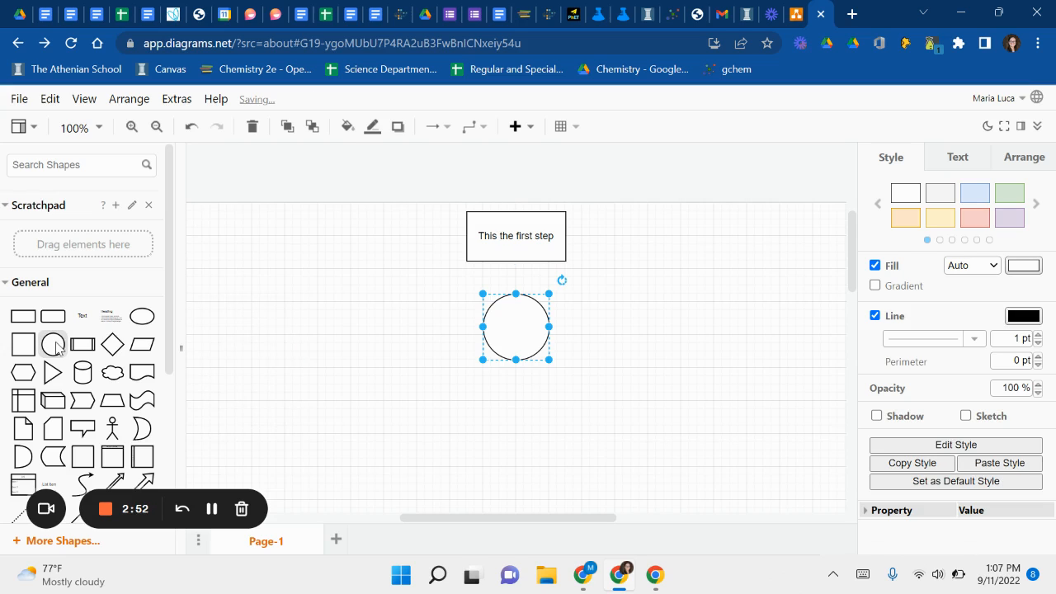
pyautogui.doubleClick(517, 318)
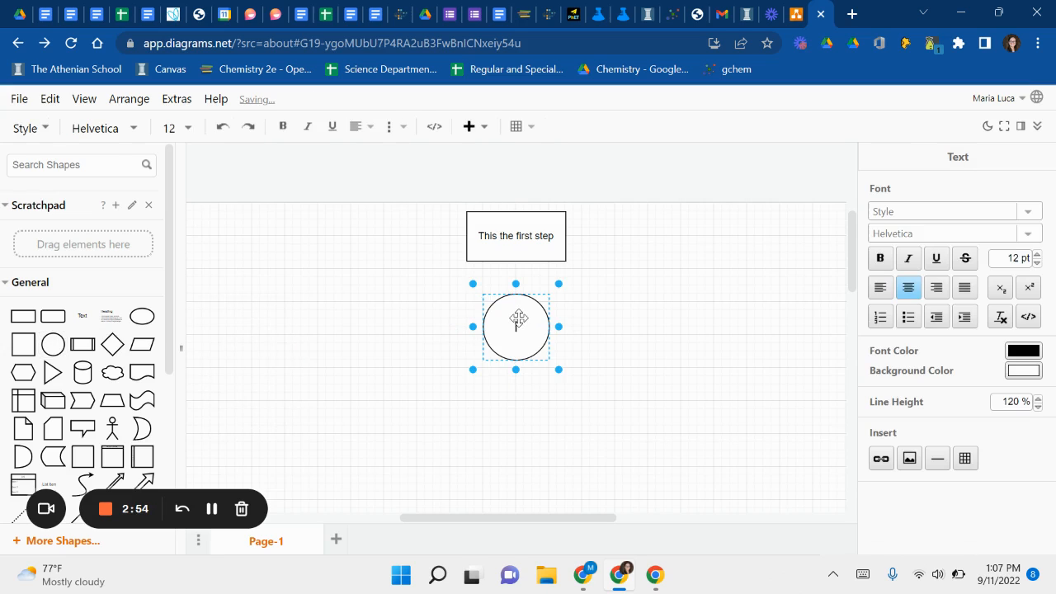
pyautogui.write('The')
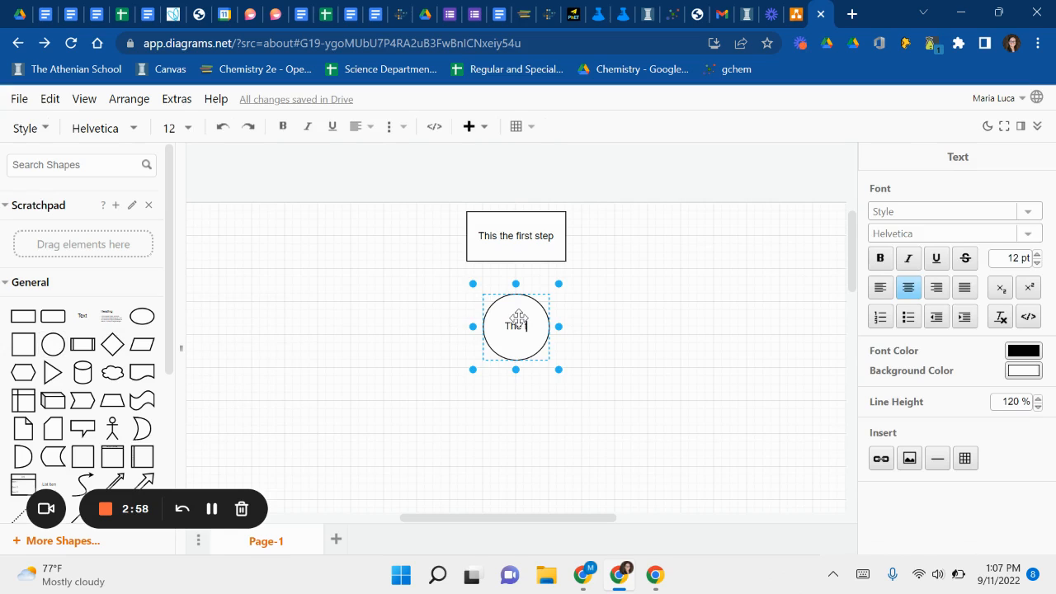
pyautogui.press('BackSpace')
pyautogui.write('second step')
pyautogui.press('Escape')
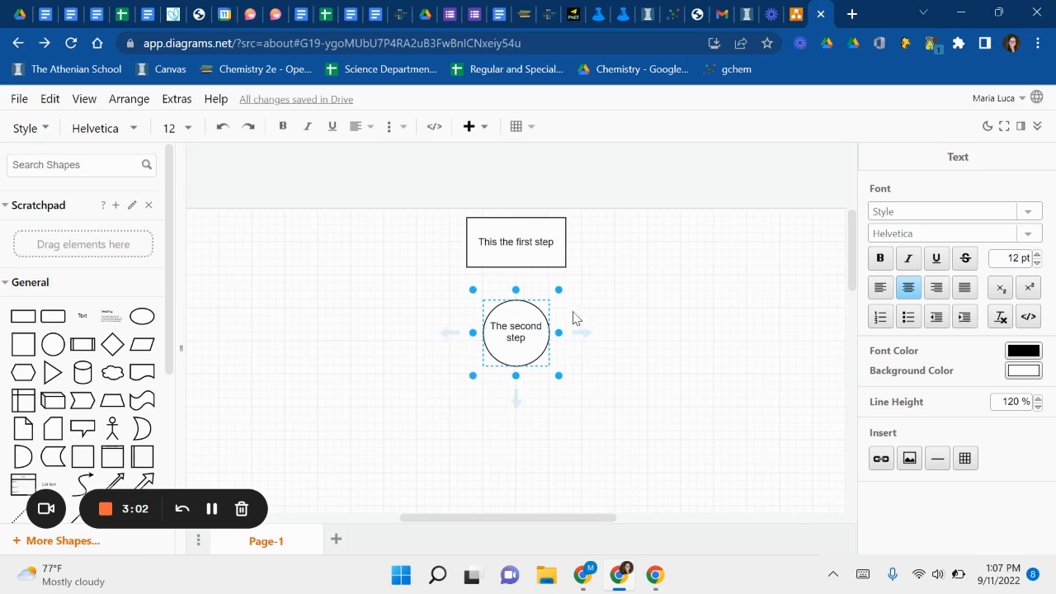
pyautogui.click(632, 322)
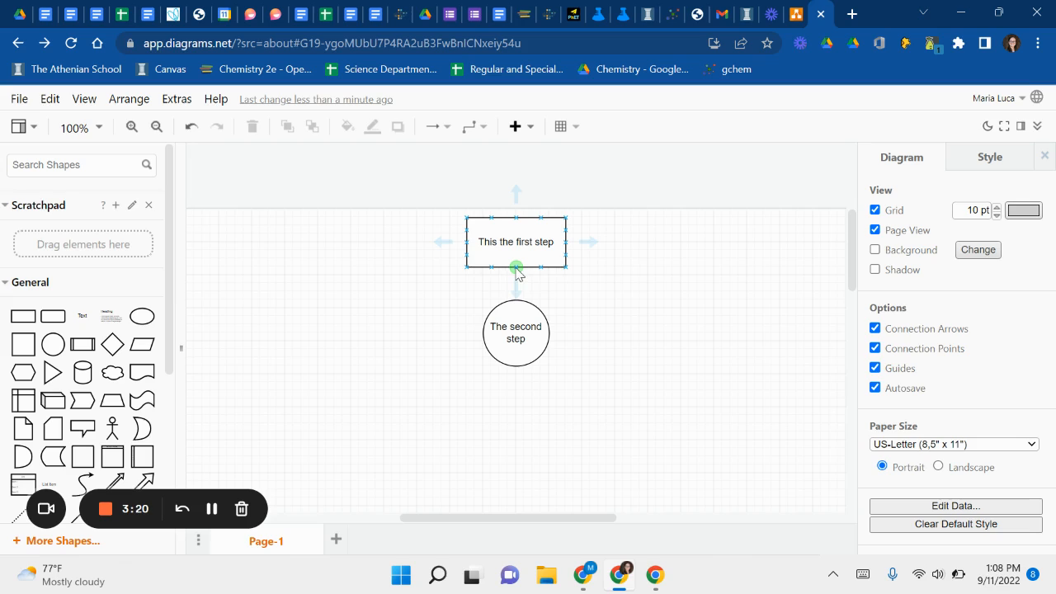
# Step: Connect the rectangle's bottom to the circle's top with an arrow, and reposition both shapes so the circle sits directly below the rectangle
pyautogui.moveTo(515, 269); pyautogui.dragTo(516, 300)
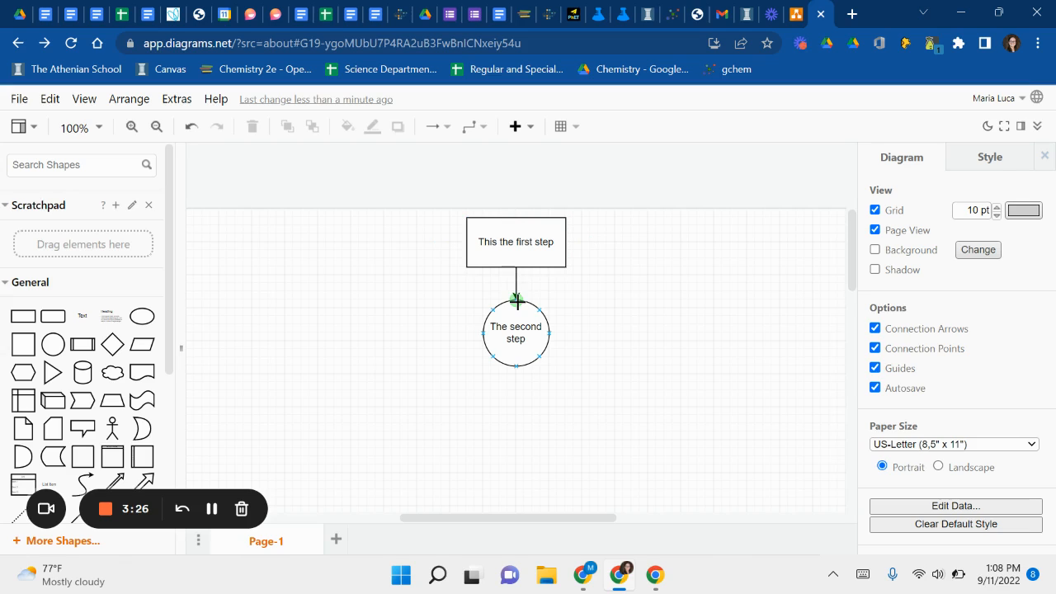
pyautogui.moveTo(515, 300); pyautogui.dragTo(516, 300)
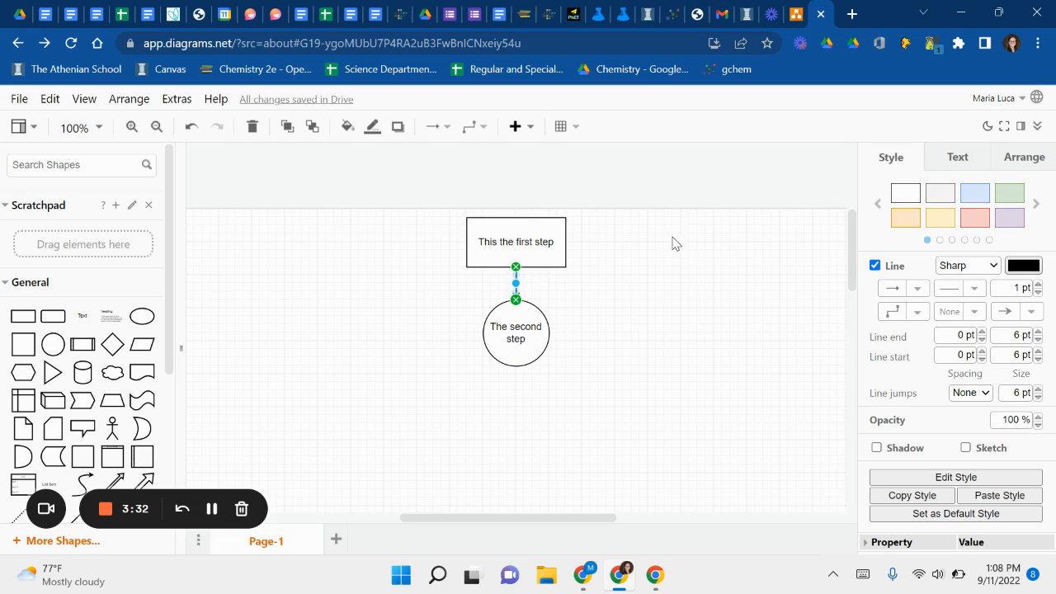
pyautogui.moveTo(516, 338); pyautogui.dragTo(639, 321)
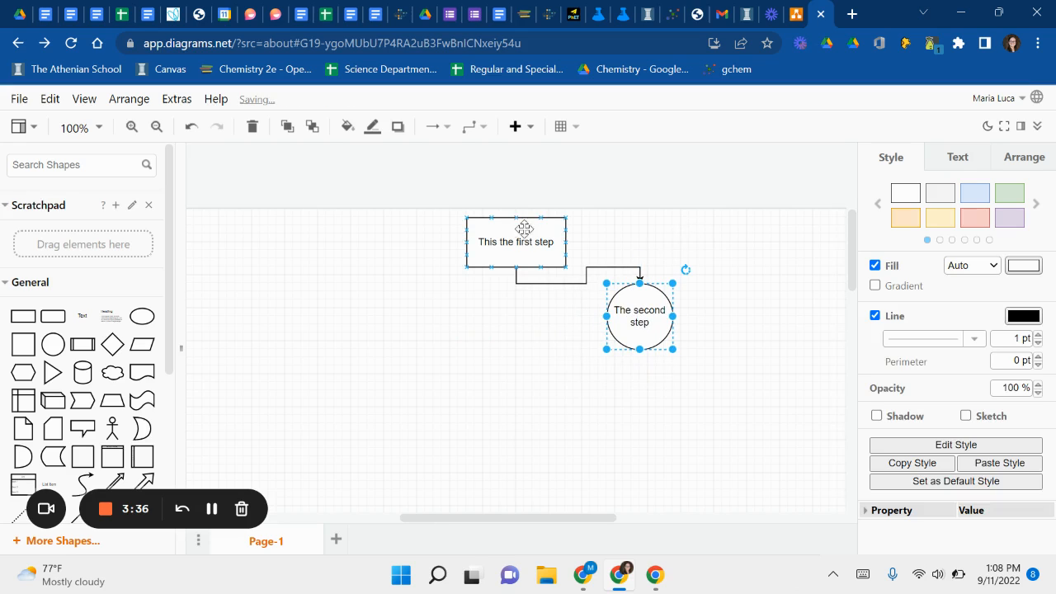
pyautogui.moveTo(521, 244)
pyautogui.mouseDown()
pyautogui.moveTo(519, 226)
pyautogui.moveTo(520, 257)
pyautogui.mouseUp()
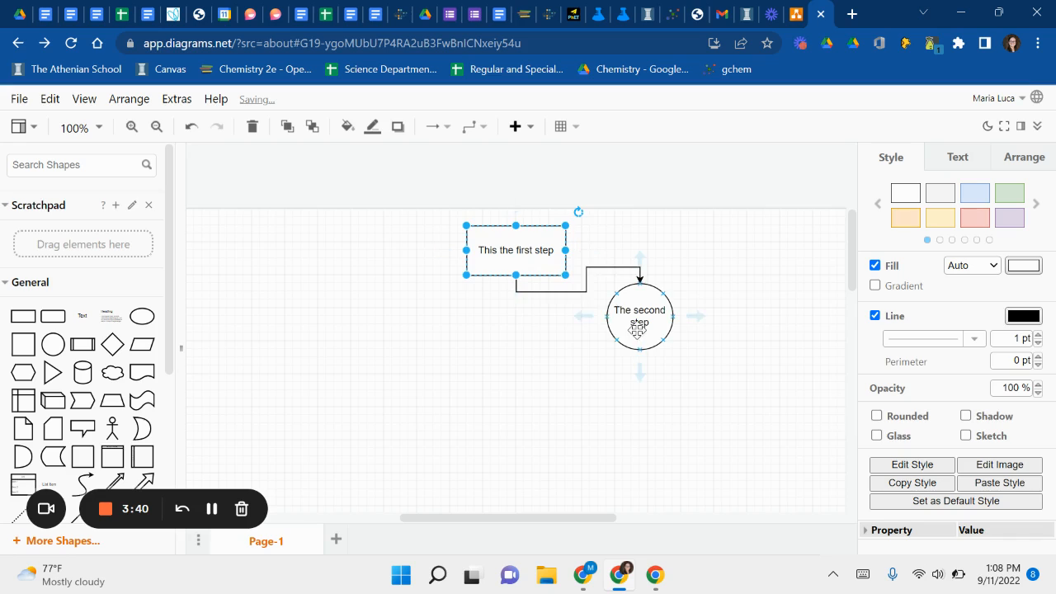
pyautogui.moveTo(636, 325); pyautogui.dragTo(516, 354)
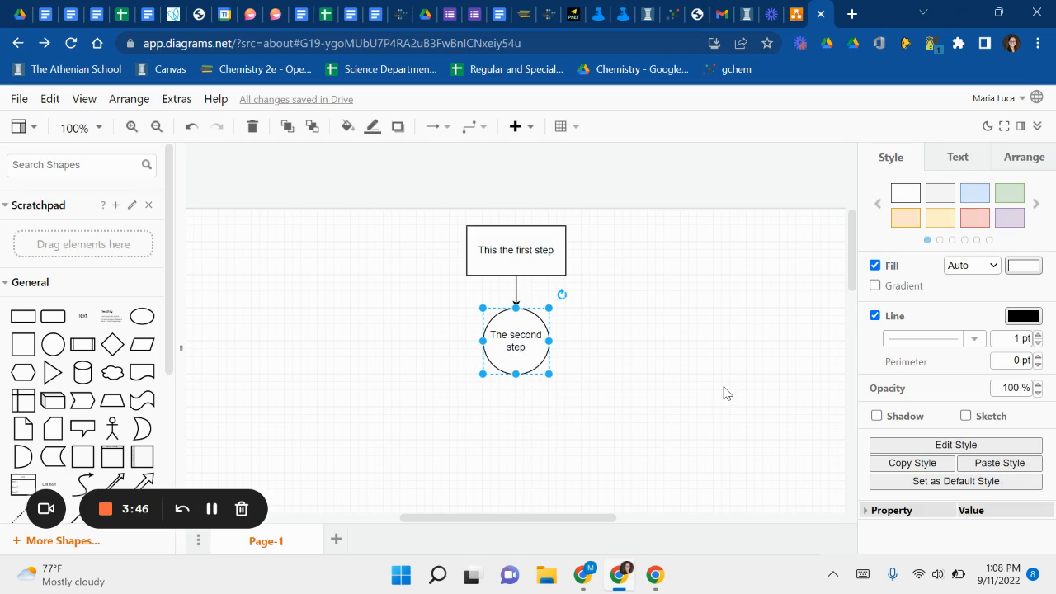
# Step: Add a square directly below the circle and label it "The third step"
pyautogui.keyDown('shift'); pyautogui.click(27, 344); pyautogui.keyUp('shift')
pyautogui.moveTo(28, 344); pyautogui.dragTo(519, 434)
pyautogui.doubleClick(519, 433)
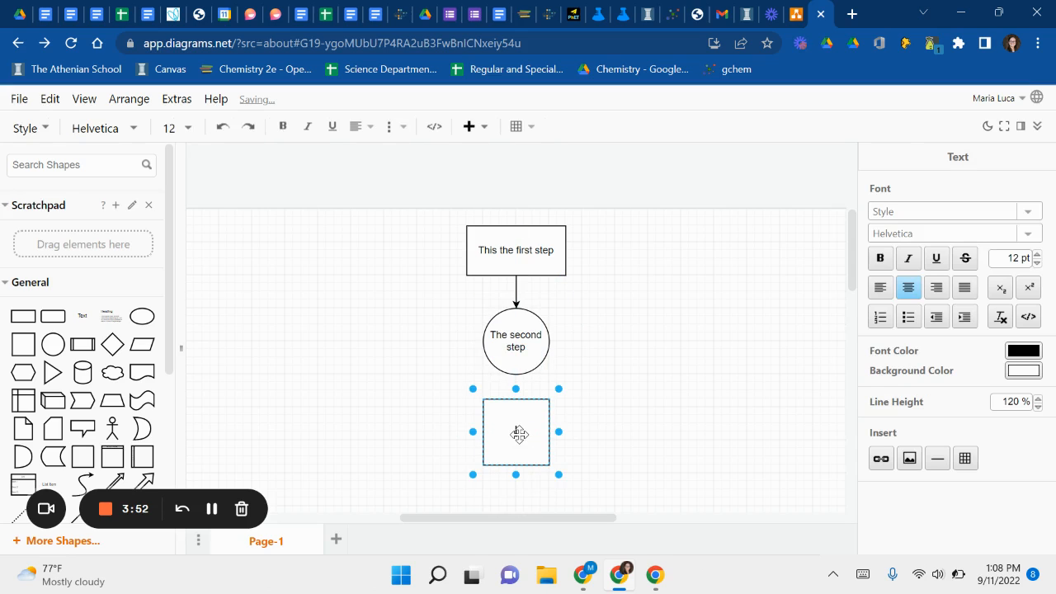
pyautogui.write('The third step')
pyautogui.click(660, 416)
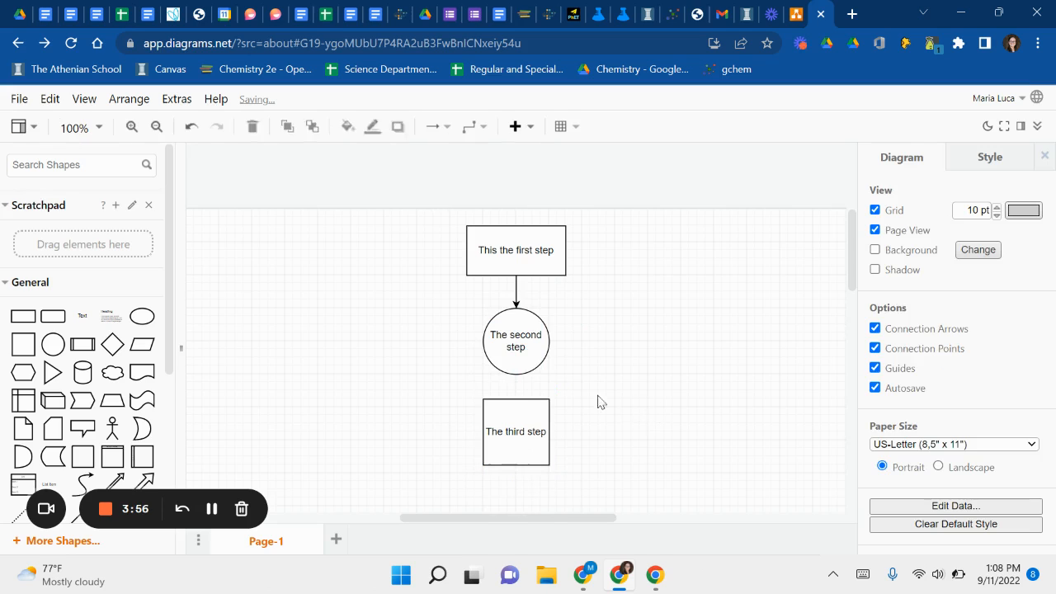
# Step: Connect the bottom of the second-step circle to the third-step square with an arrow
pyautogui.click(516, 372)
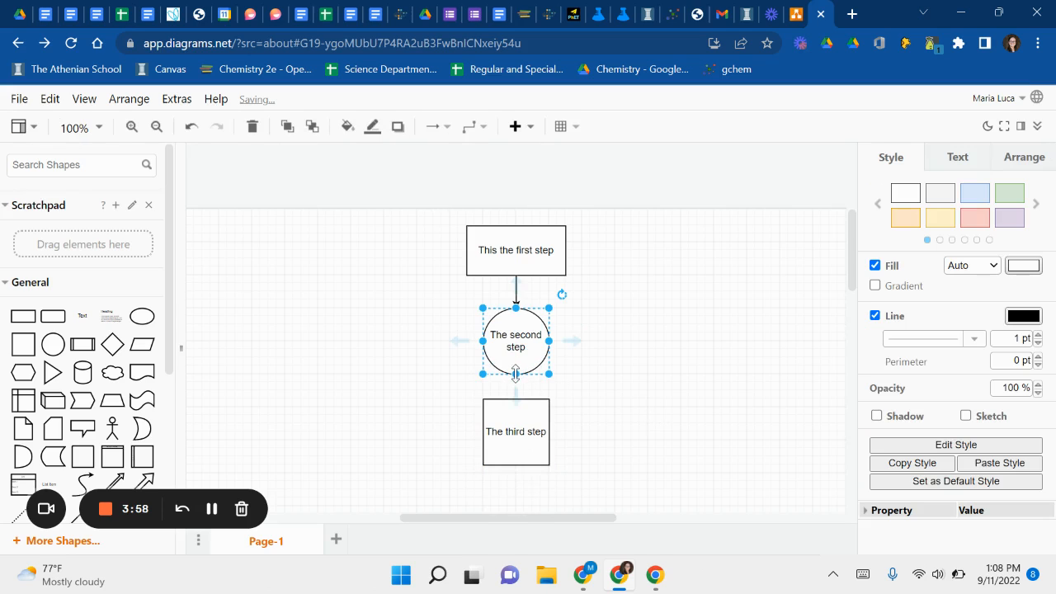
pyautogui.click(614, 381)
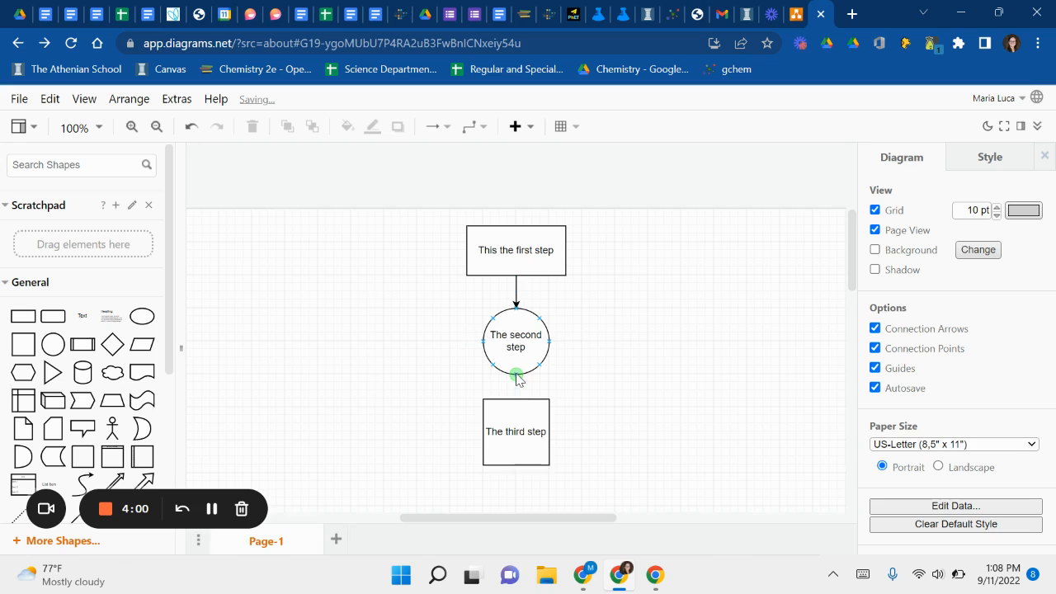
pyautogui.moveTo(516, 378); pyautogui.dragTo(517, 412)
pyautogui.click(677, 400)
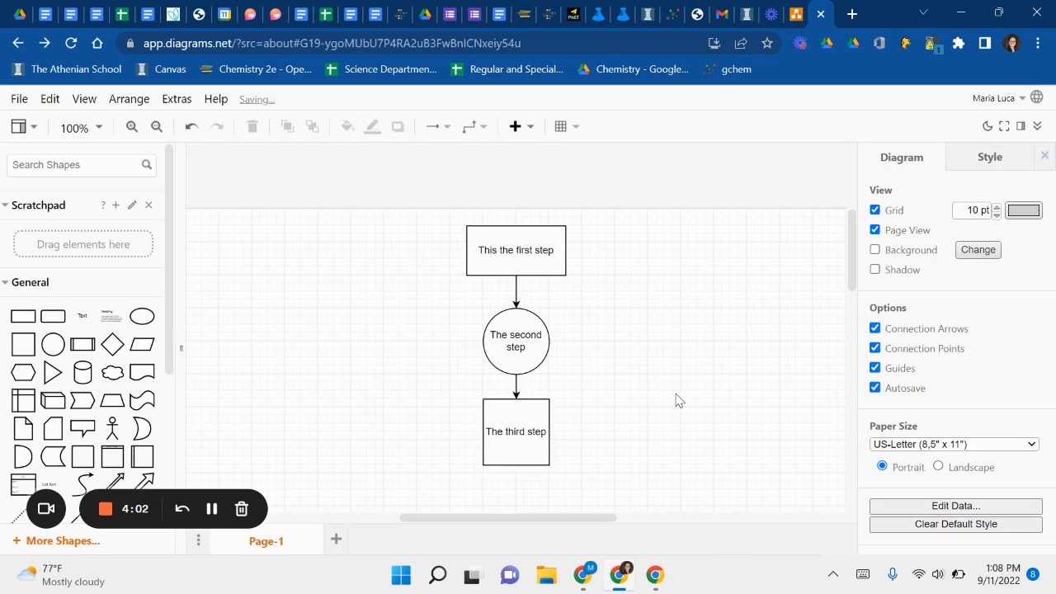